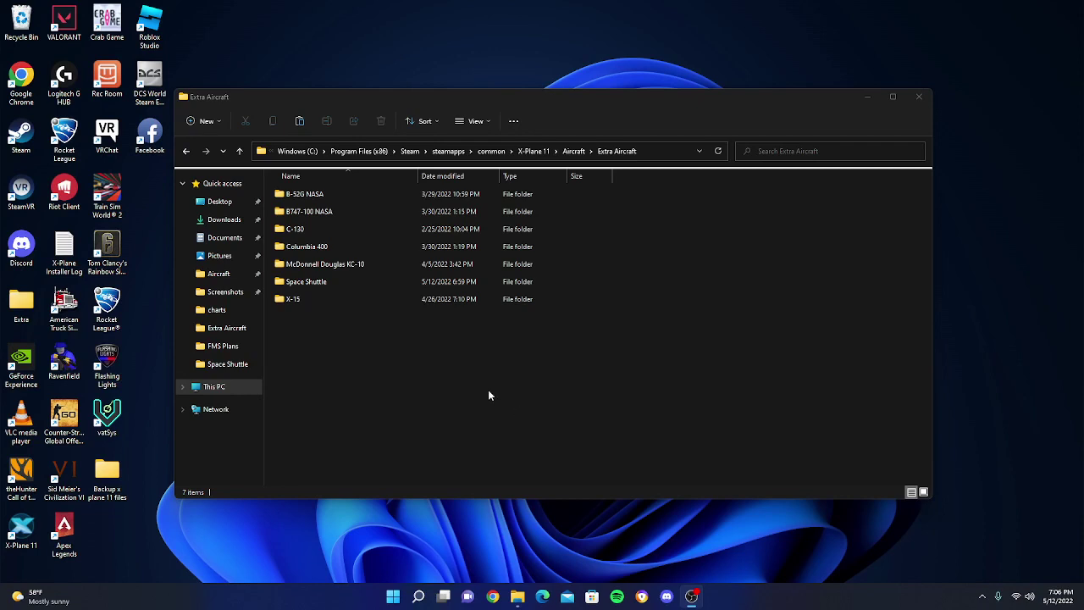
Look inside the Space Shuttle folder, return to Extra Aircraft, and show the File Explorer jump list.
click(403, 359)
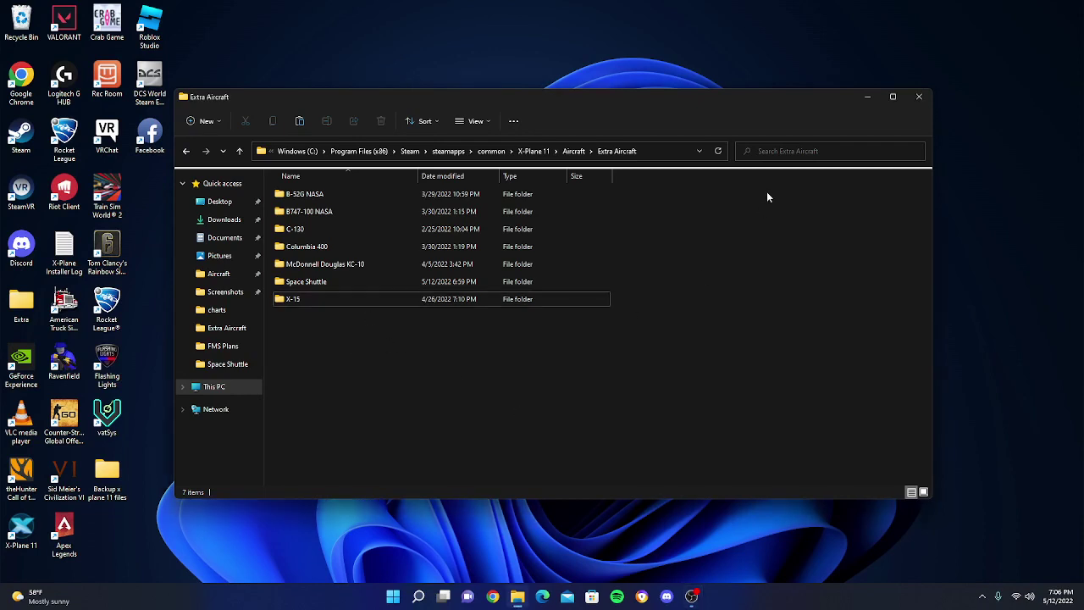
double_click(338, 281)
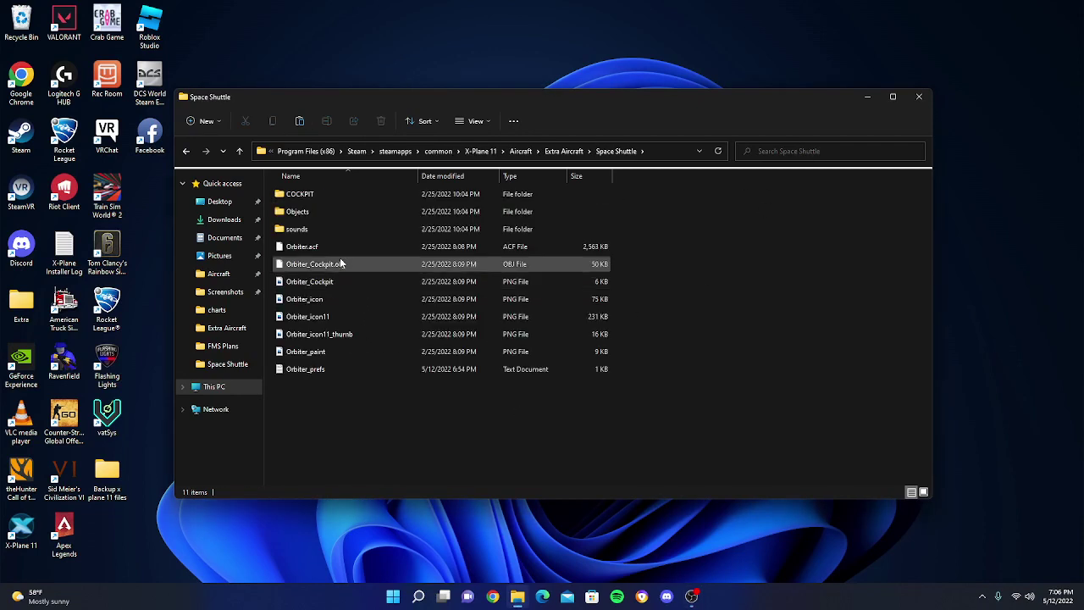
click(566, 151)
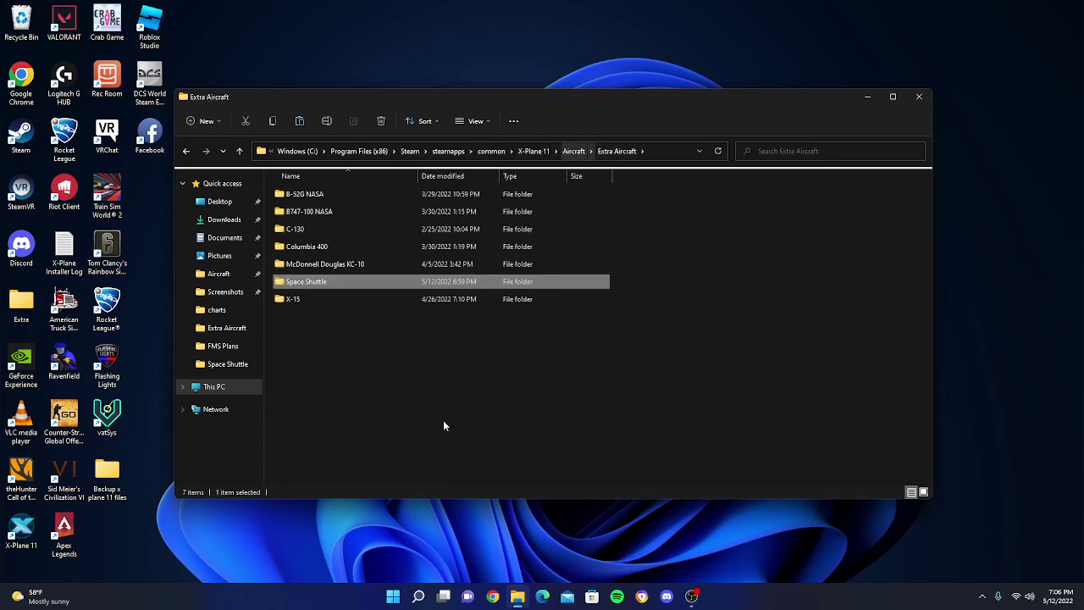
right_click(518, 599)
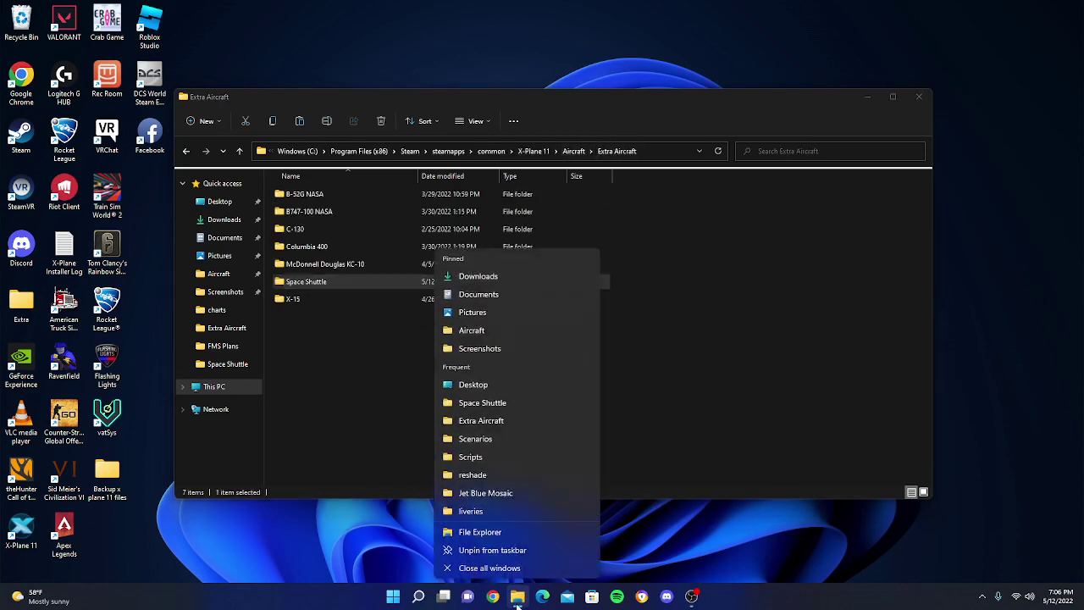
Open a second Explorer window and navigate it to X-Plane 11's Aircraft > Extra Aircraft folder.
click(508, 532)
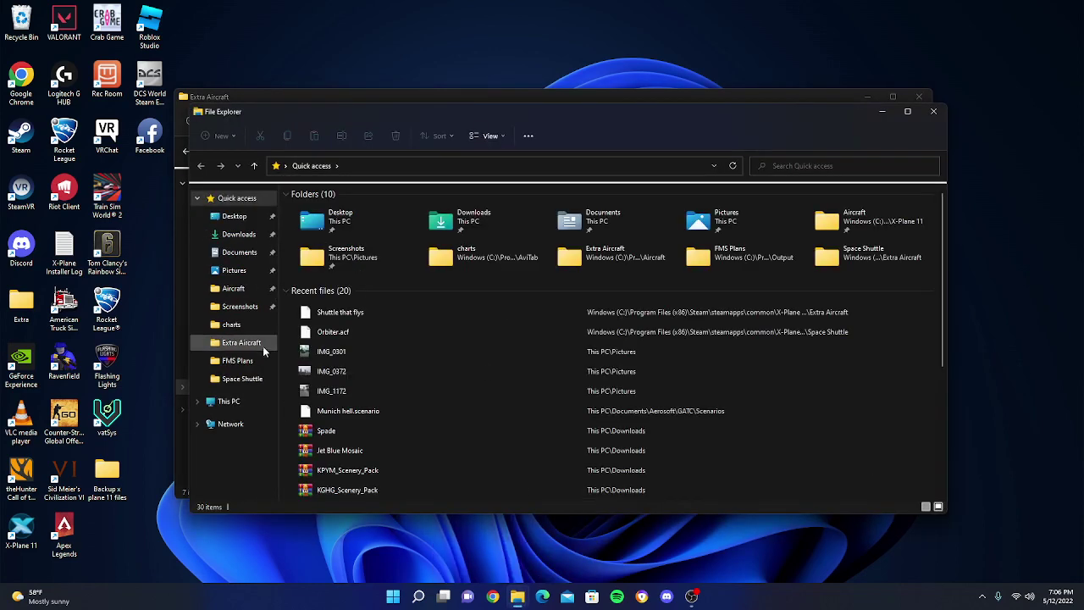
click(243, 293)
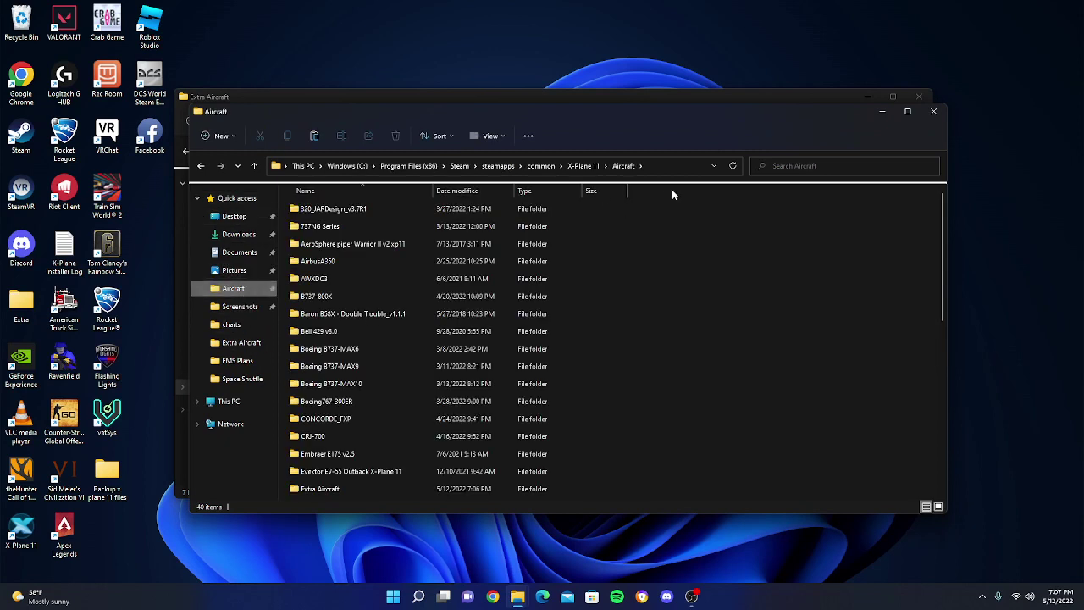
double_click(364, 487)
double_click(348, 296)
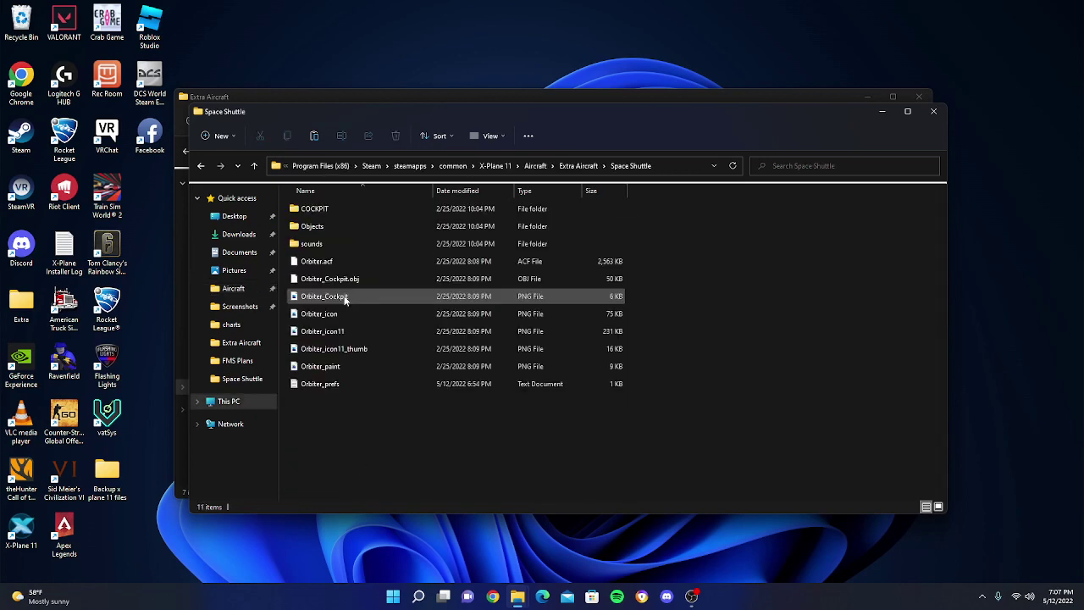
click(580, 165)
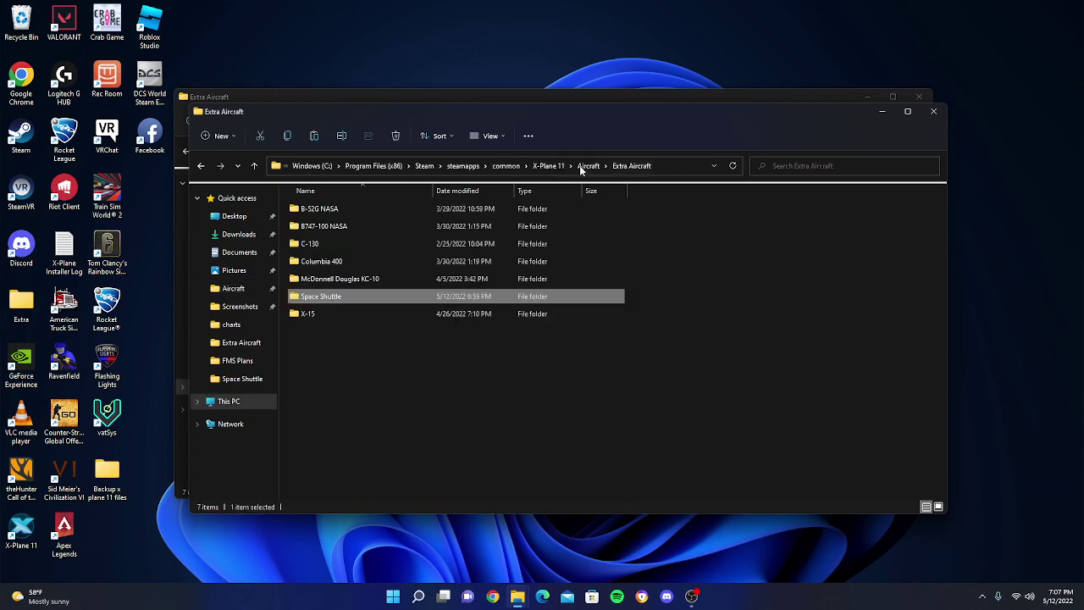
Open Extra Aircraft in another window and place the two Explorer windows side by side.
middle_click(649, 166)
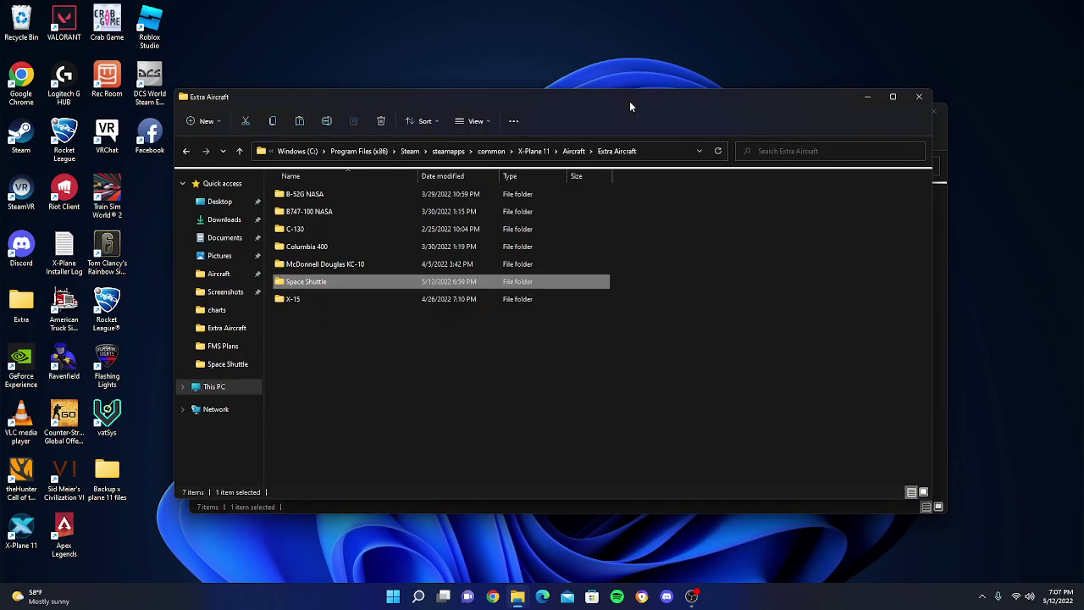
drag(468, 113, 304, 111)
drag(824, 157, 835, 105)
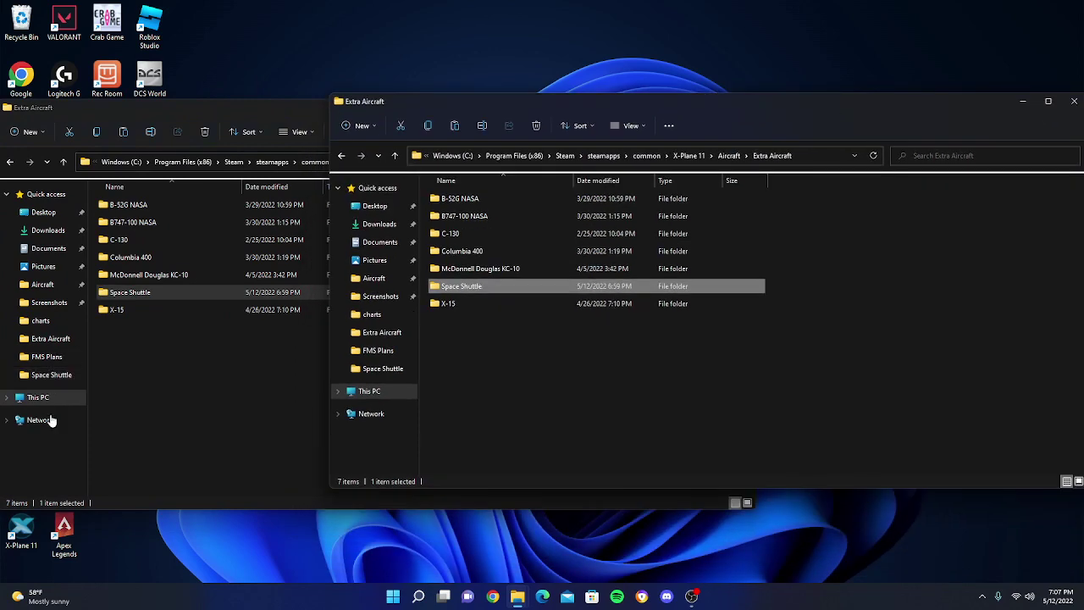
Go to the X-Plane 11 folder in the left window, launch Plane Maker, and maximize it.
click(42, 284)
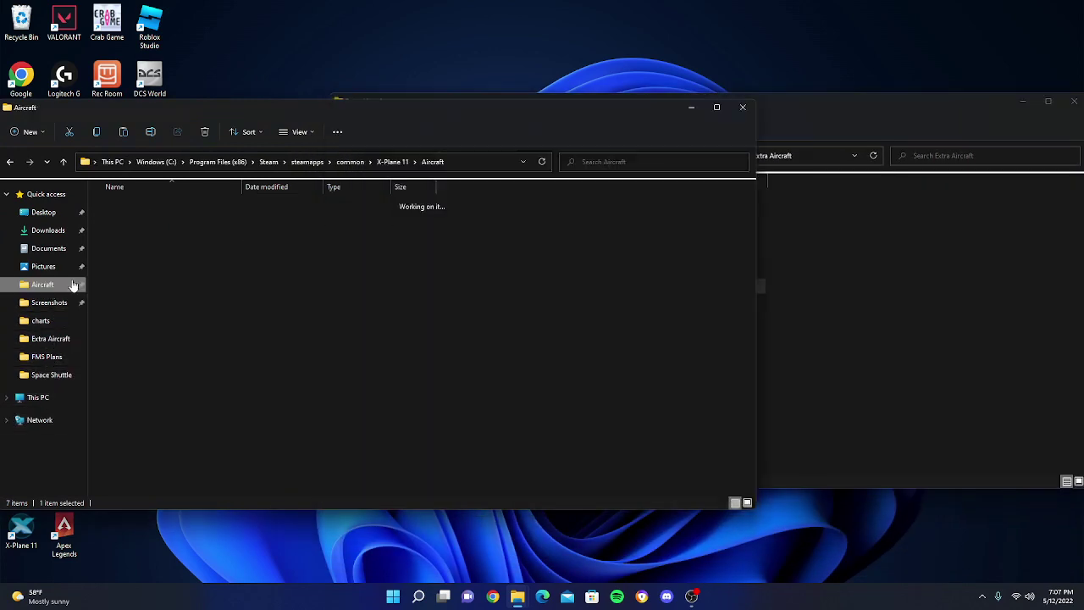
click(390, 161)
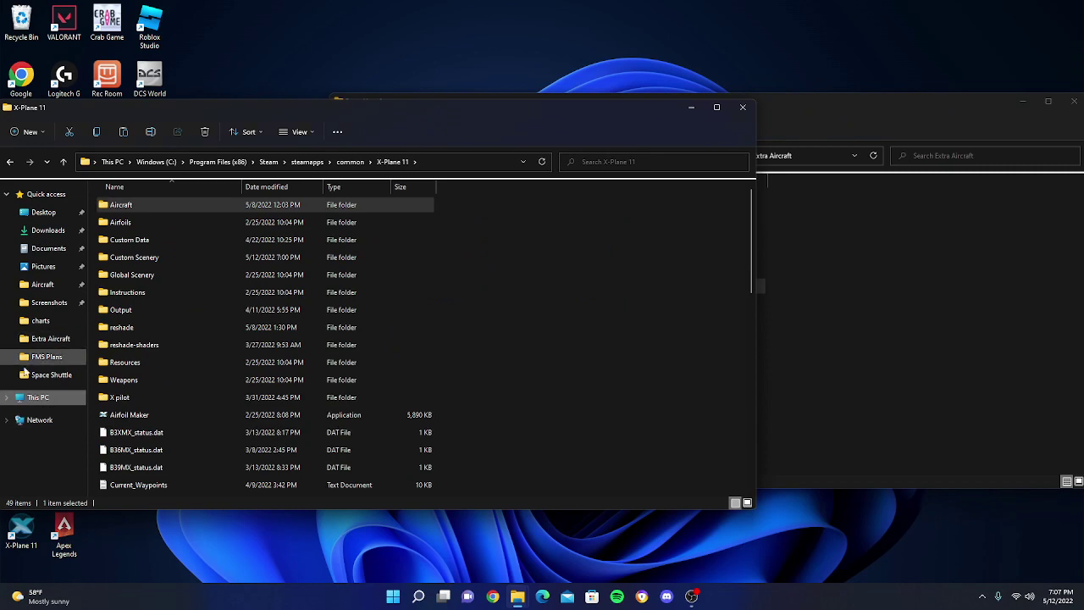
scroll(239, 435, down, 11)
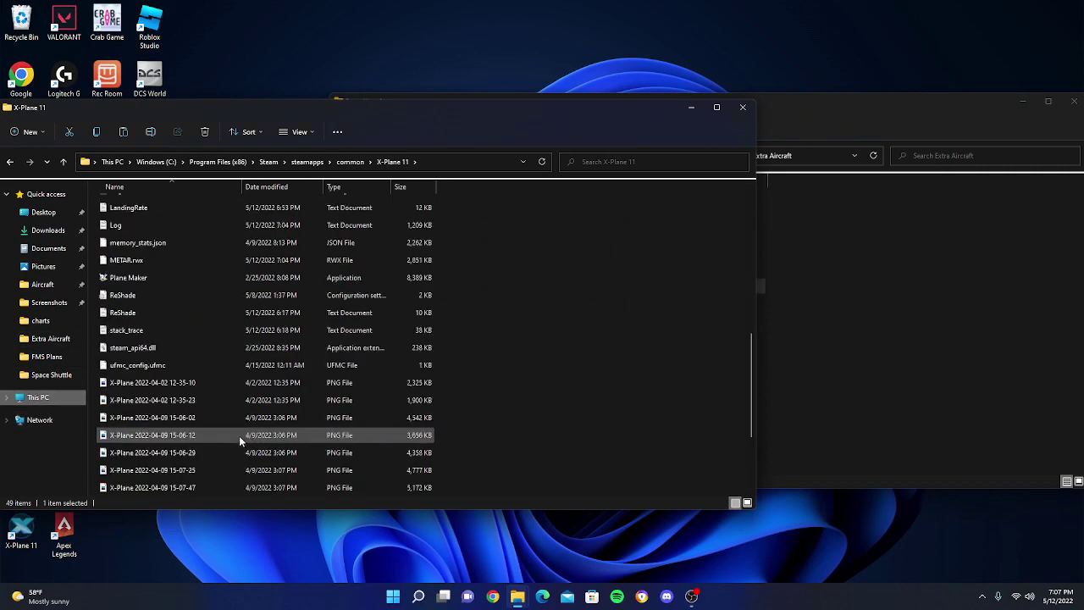
scroll(213, 480, up, 4)
scroll(212, 480, up, 1)
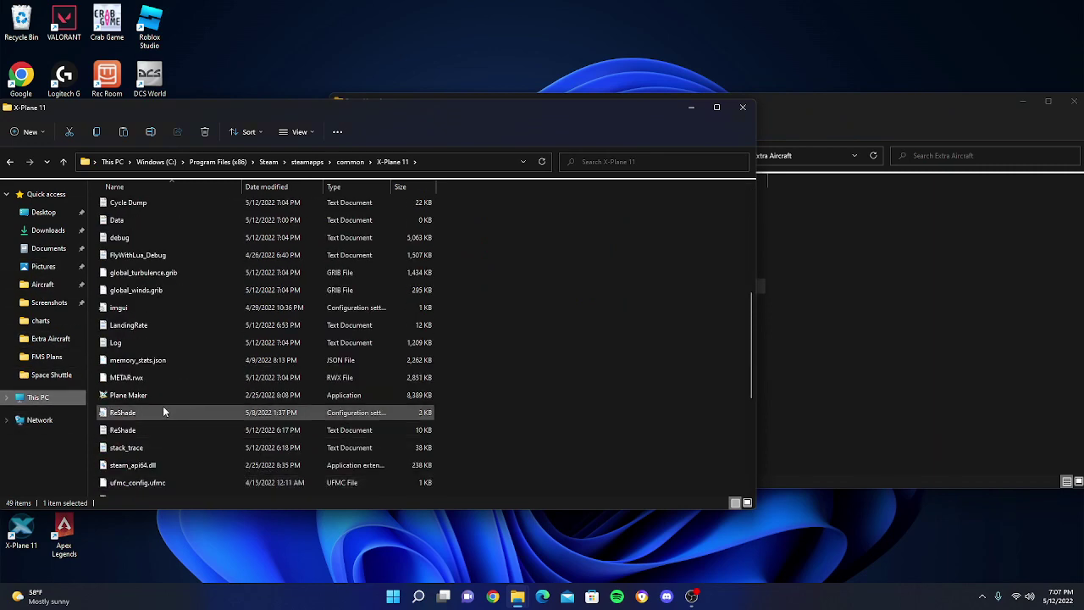
double_click(165, 395)
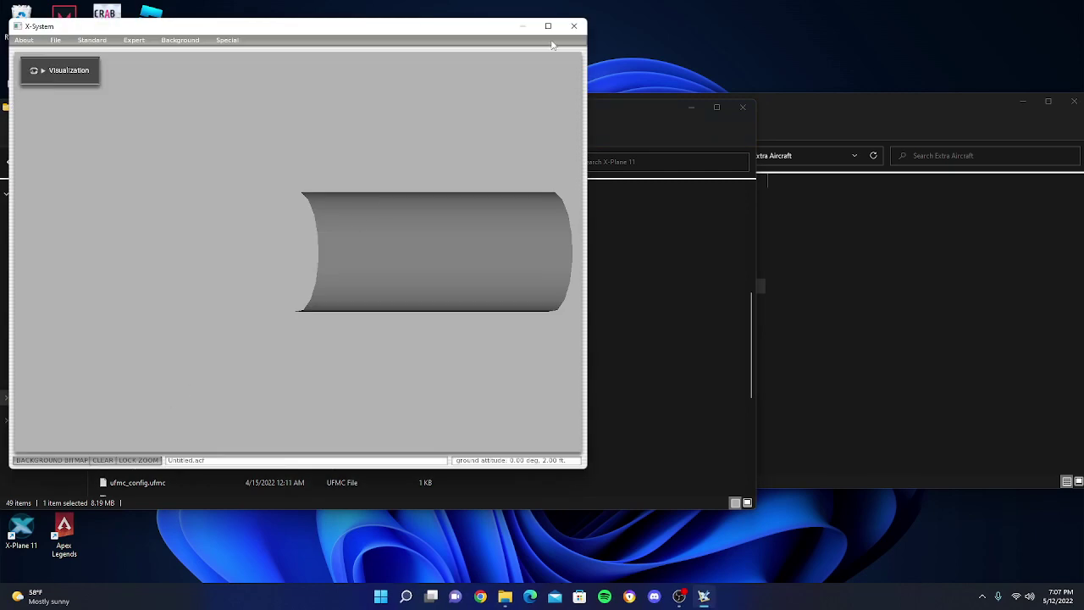
double_click(539, 30)
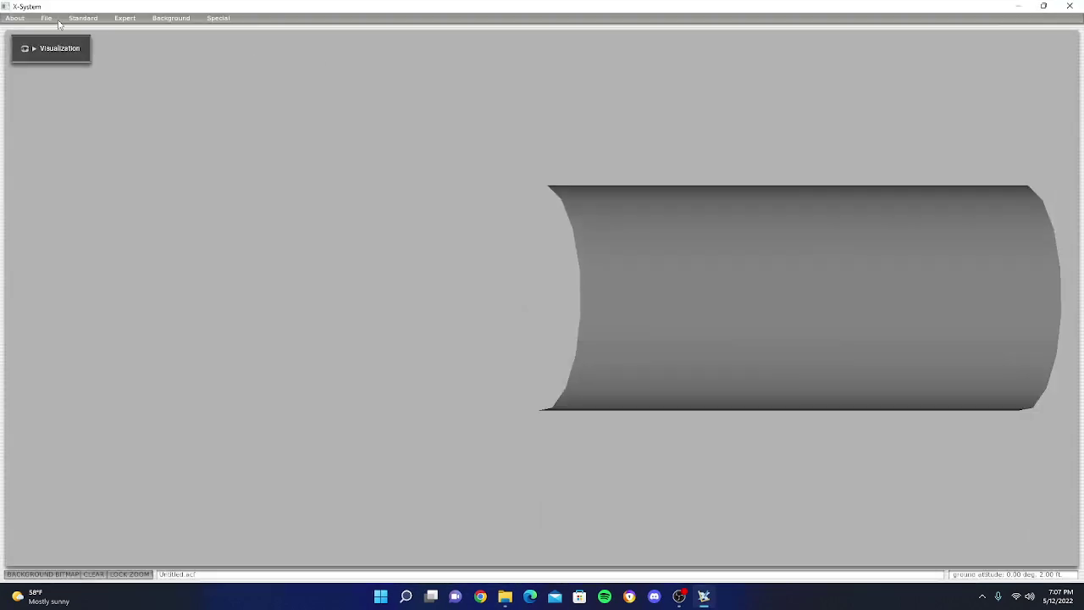
click(46, 17)
Browse to Aircraft > Extra Aircraft > Space Shuttle and open Orbiter.acf.
click(54, 33)
scroll(194, 195, down, 2)
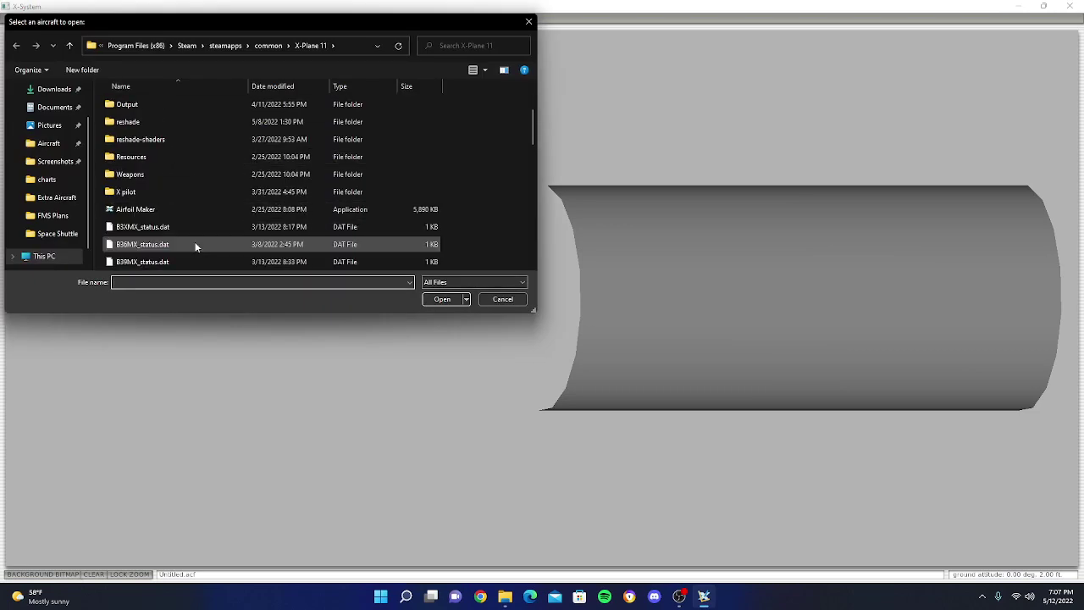
scroll(192, 244, up, 2)
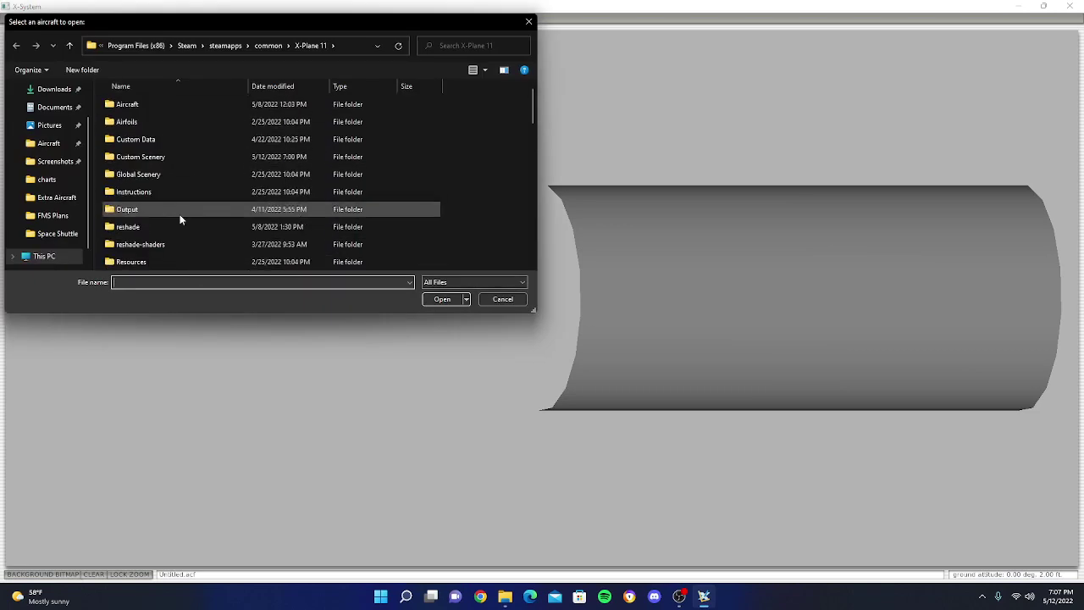
double_click(163, 111)
scroll(175, 240, down, 4)
scroll(173, 239, down, 8)
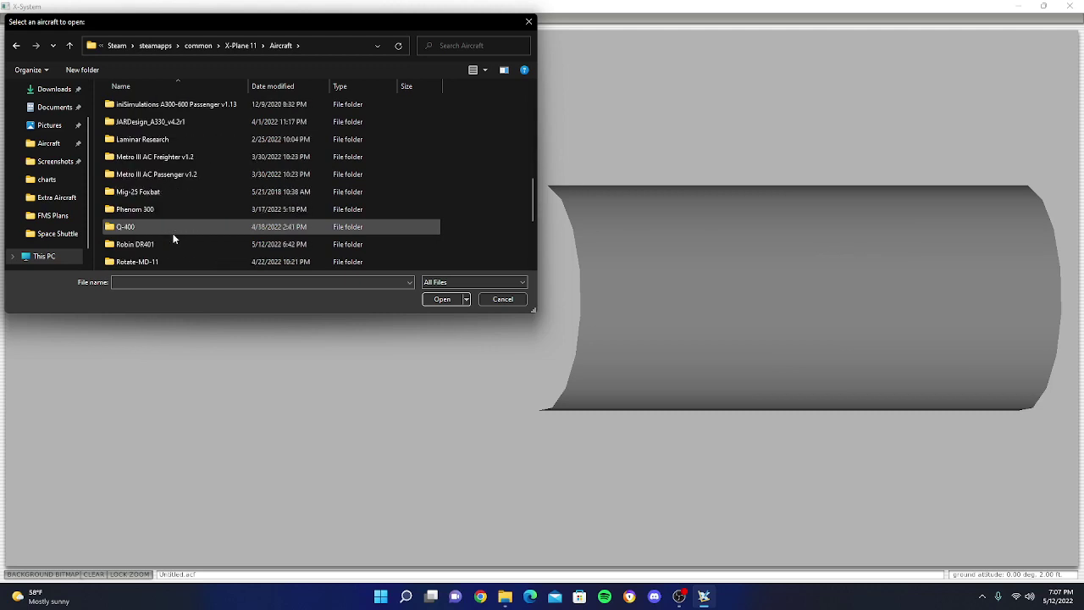
scroll(174, 239, up, 6)
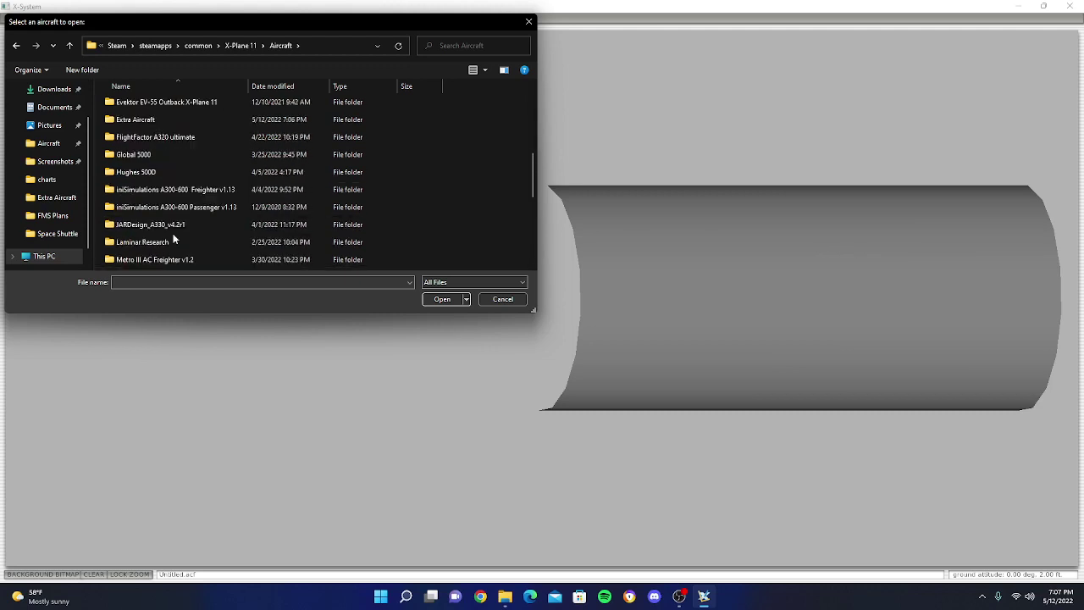
double_click(176, 119)
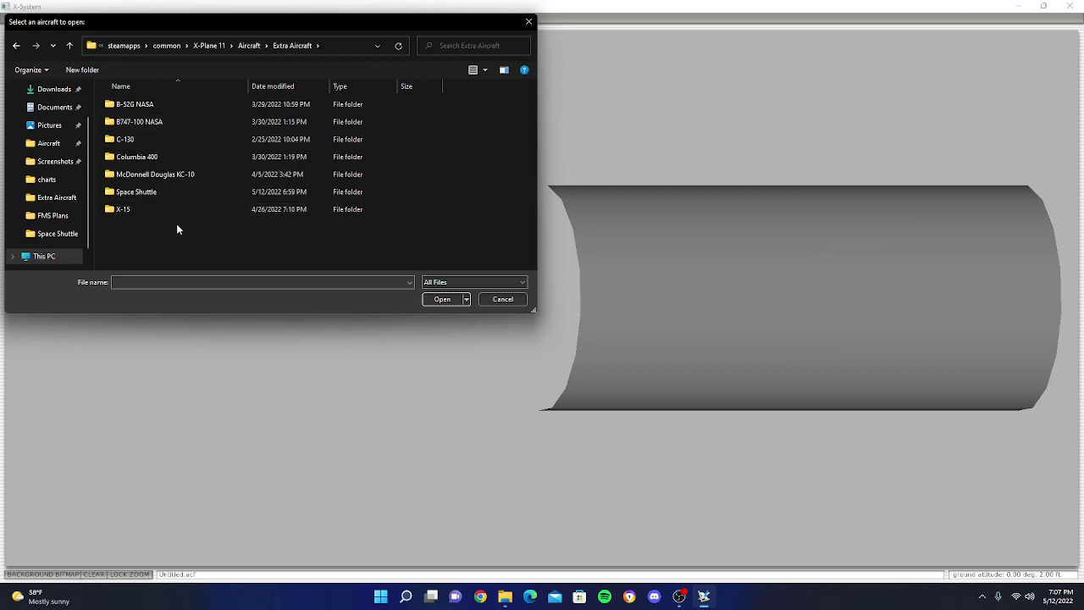
double_click(151, 193)
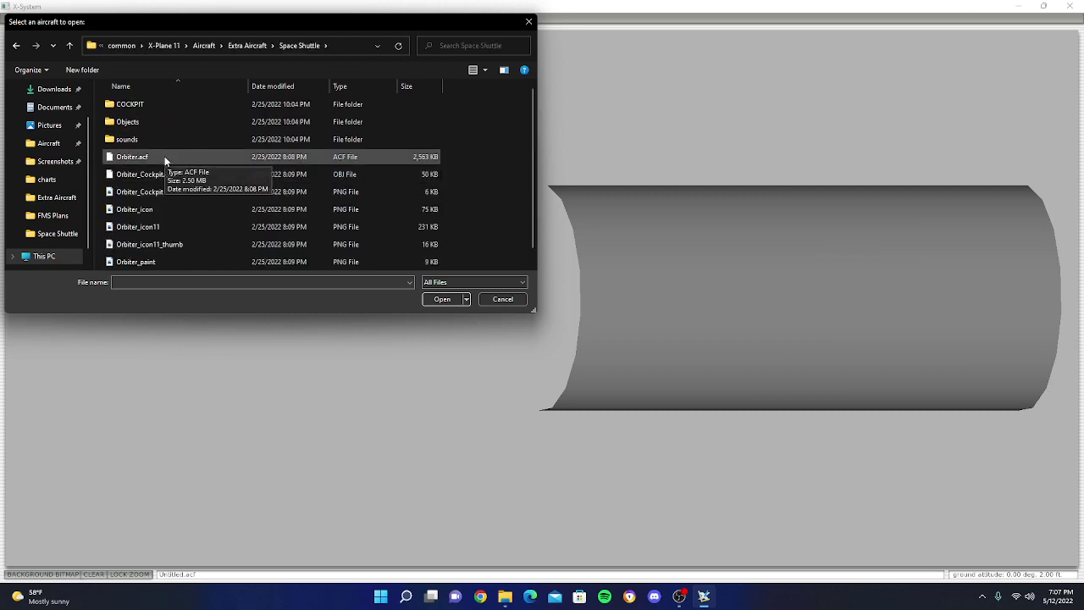
click(164, 156)
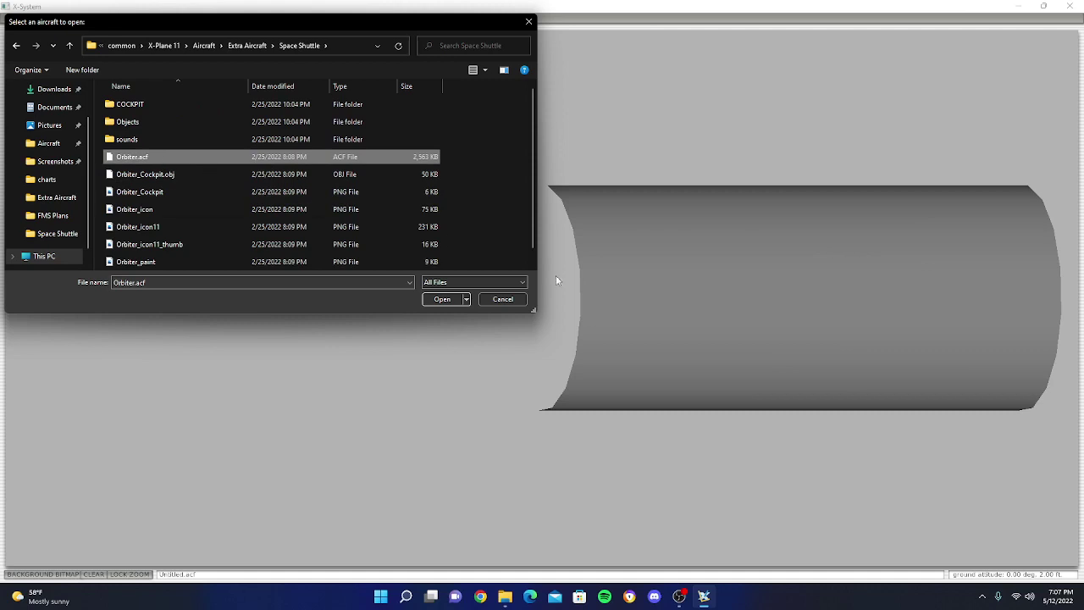
click(436, 298)
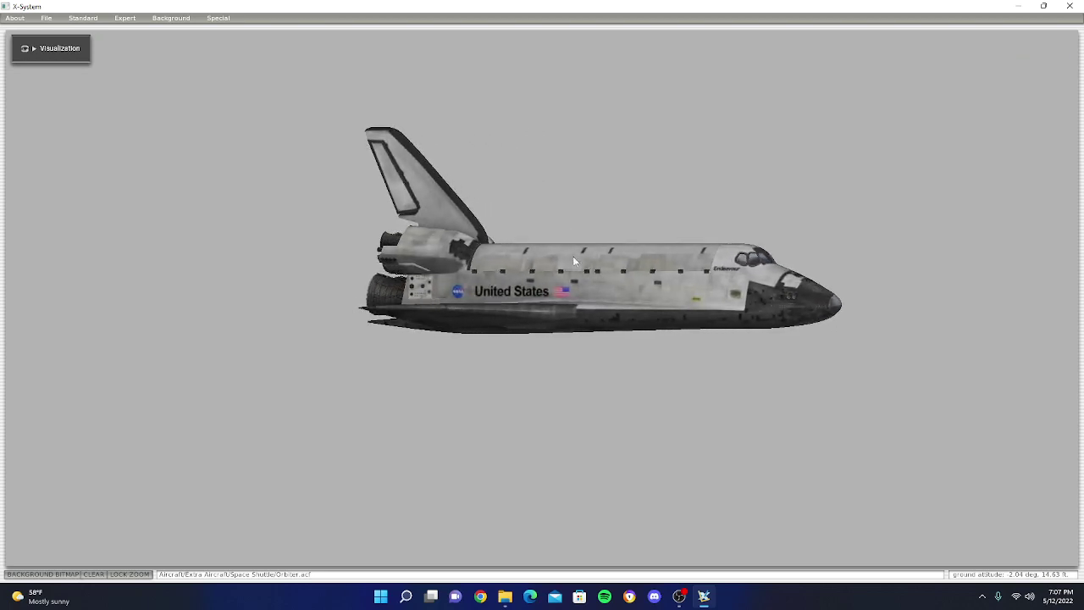
Raise the Weight & Balance fuel load from zero, then close that window.
click(74, 21)
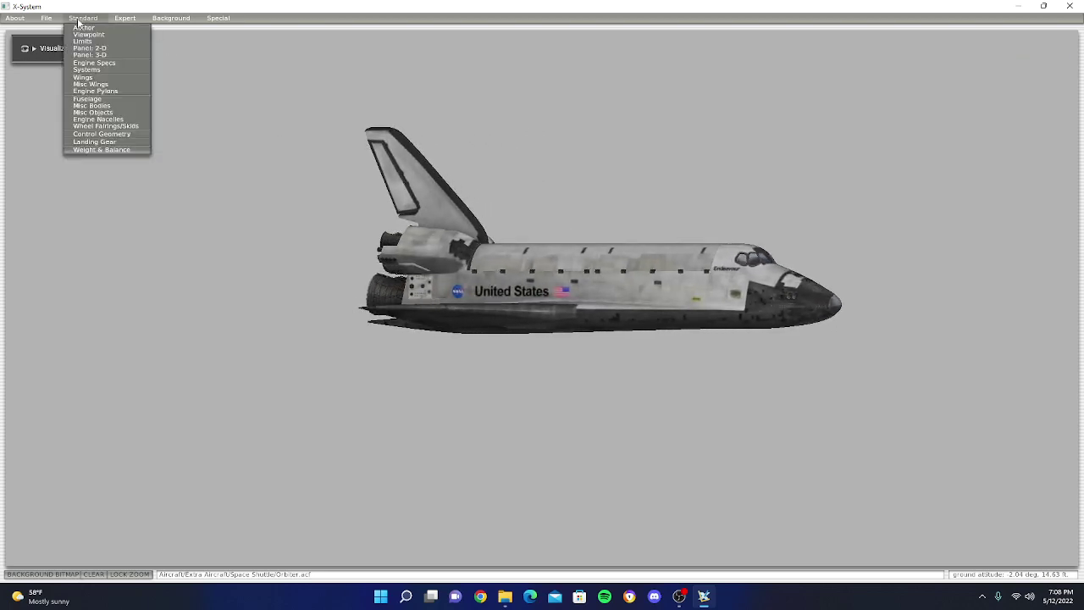
click(107, 151)
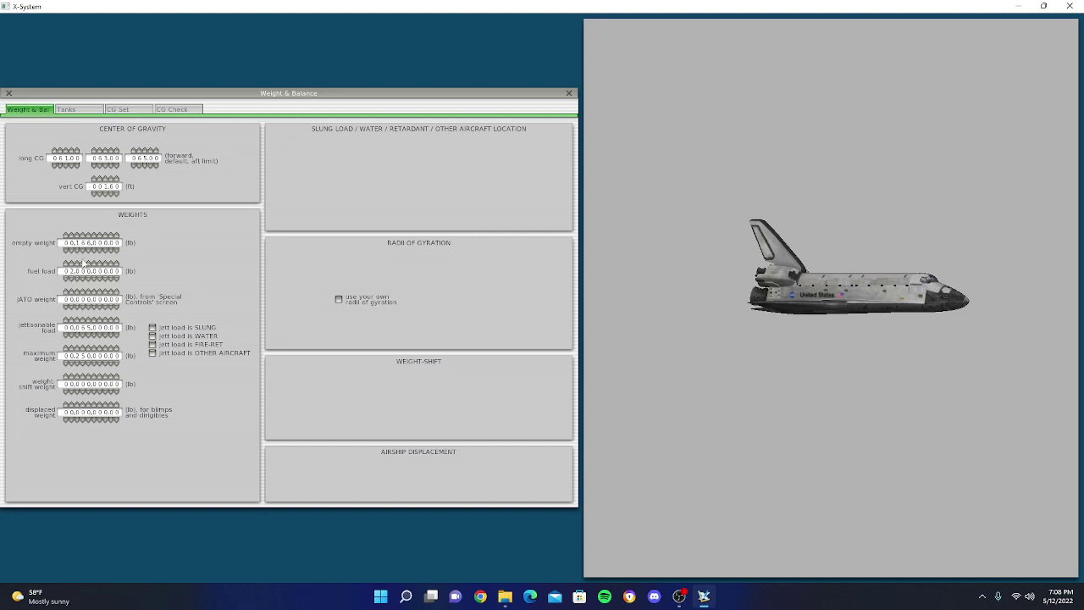
click(91, 264)
click(87, 263)
click(10, 92)
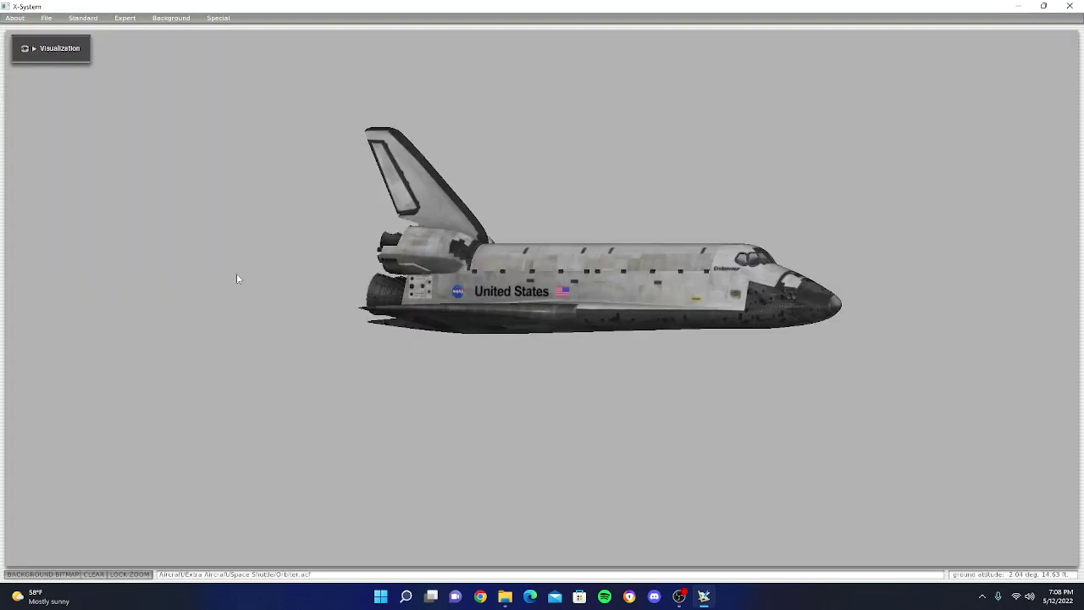
Use Save As to store the orbiter as 'Space shuttle that flys.acf' in Extra Aircraft.
click(48, 19)
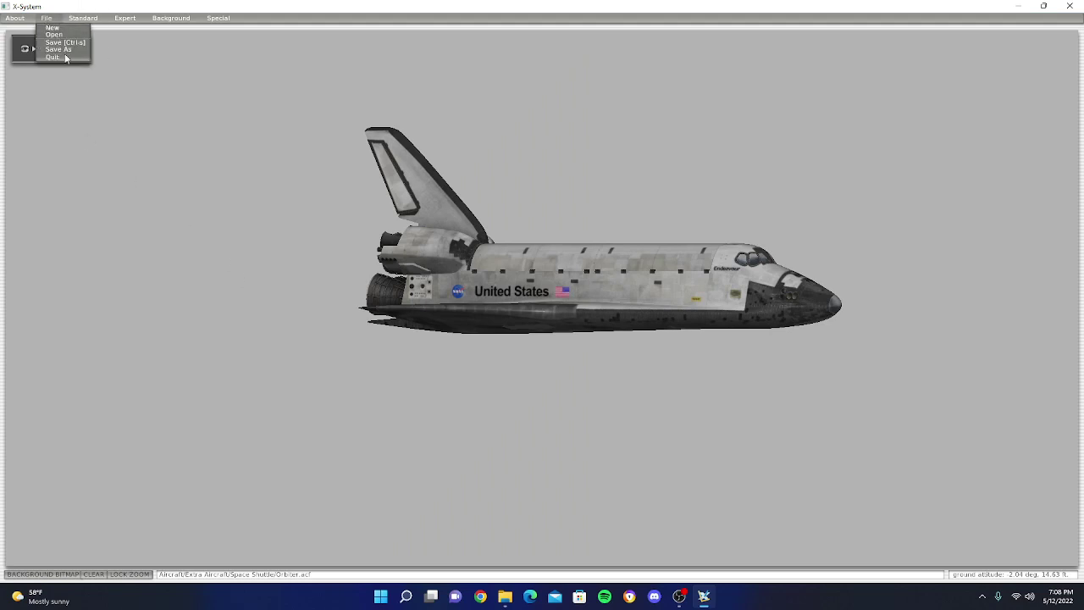
click(59, 49)
scroll(191, 222, down, 1)
click(250, 47)
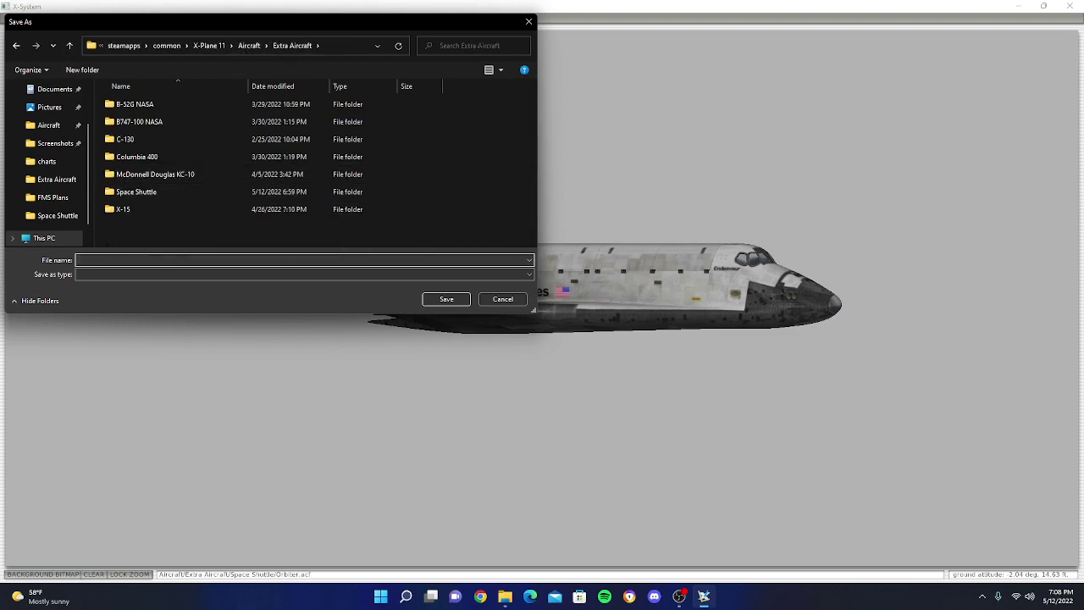
text(Space shuttle that flys)
click(435, 293)
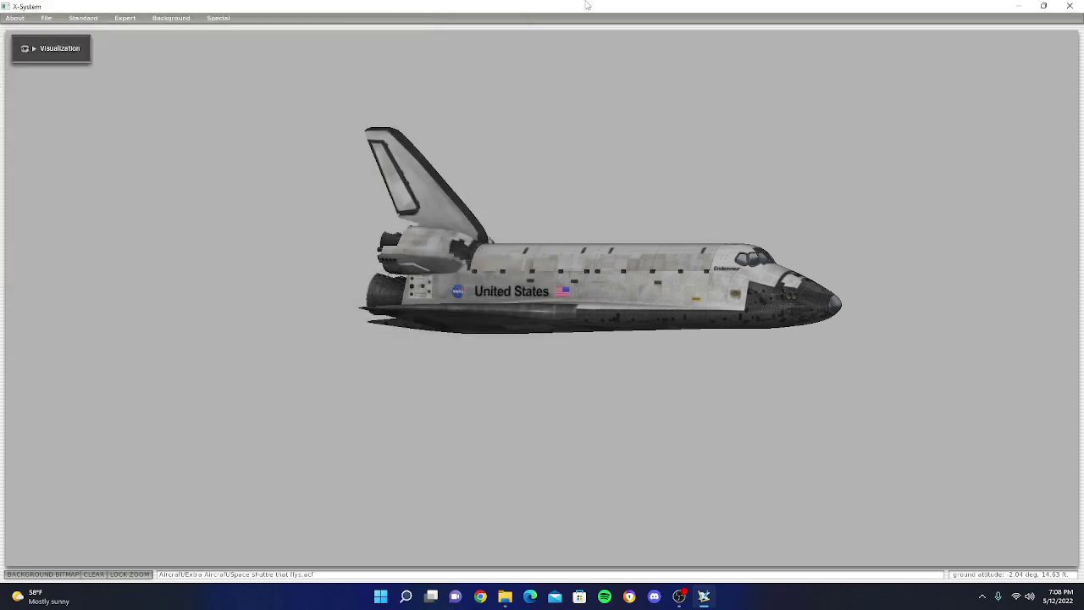
Close Plane Maker and open the original Aircraft > Extra Aircraft > Space Shuttle folder in Explorer.
click(1070, 6)
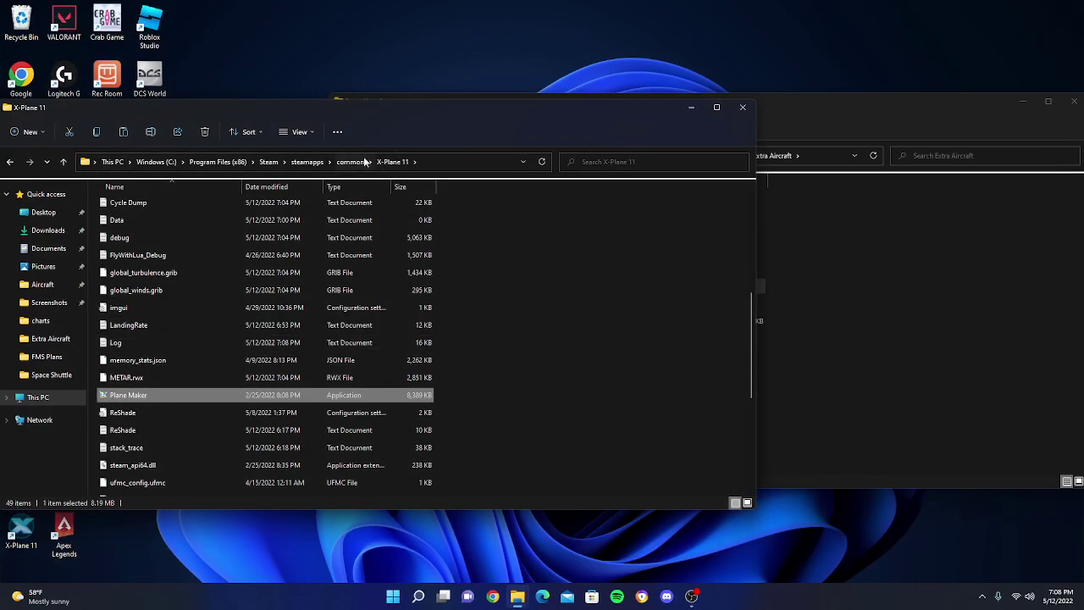
key(alt+Tab)
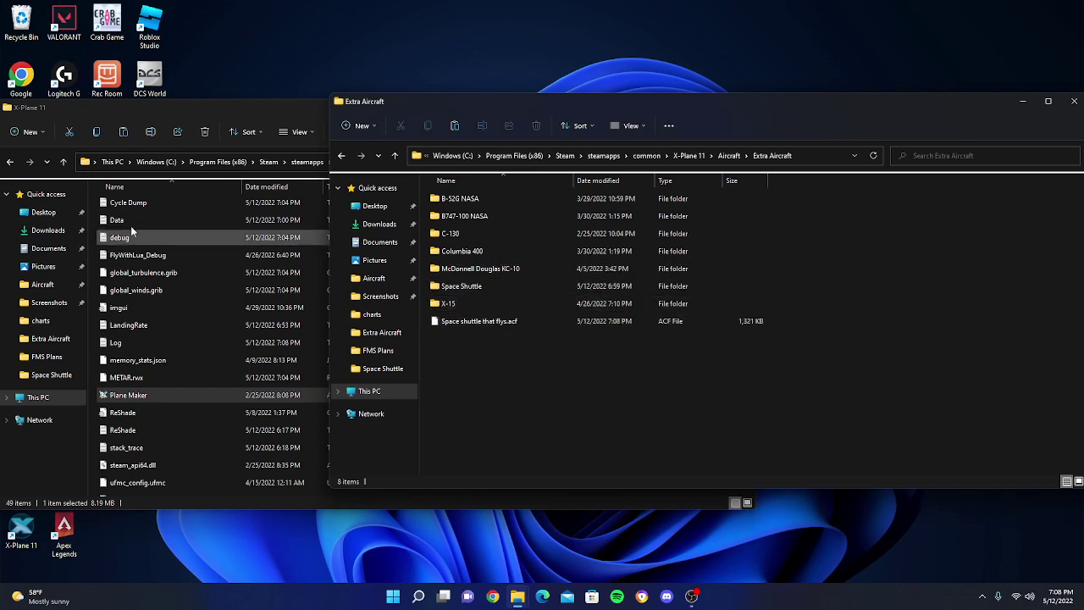
click(212, 116)
scroll(182, 254, up, 6)
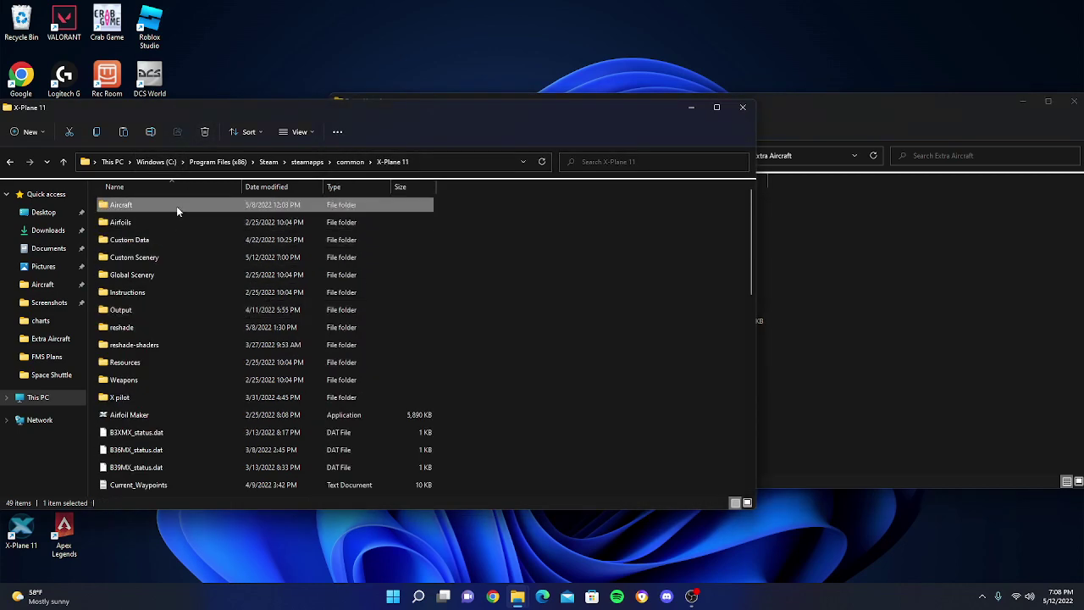
double_click(176, 206)
scroll(165, 283, down, 4)
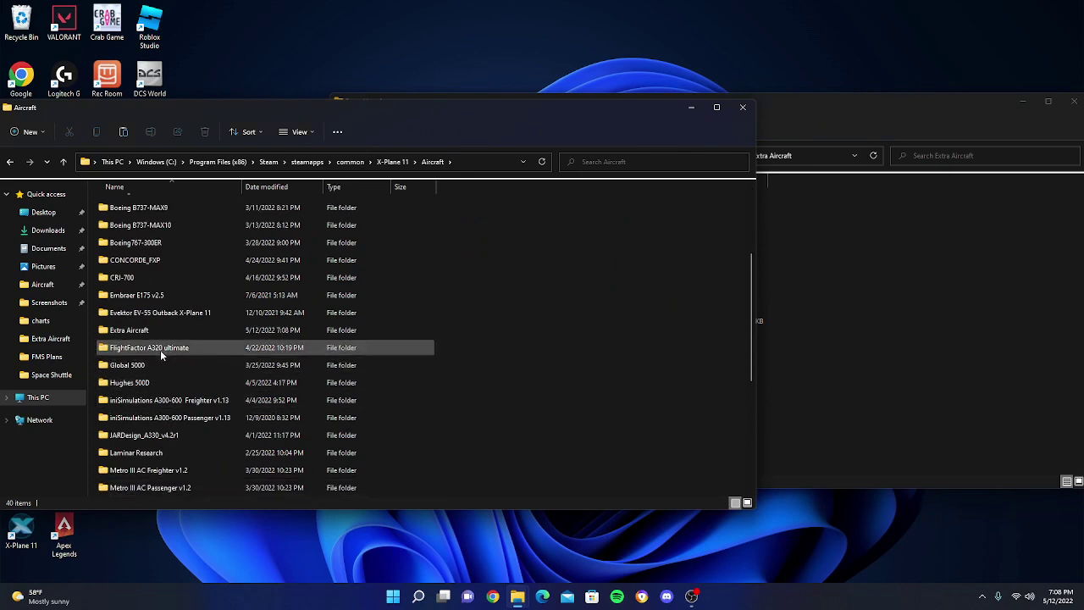
double_click(163, 332)
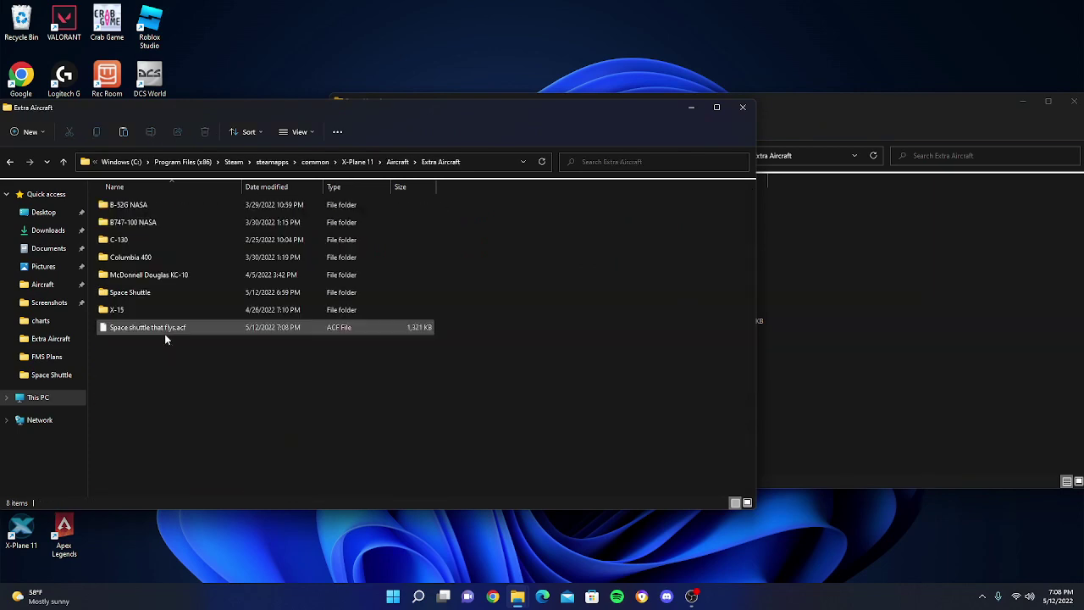
double_click(149, 293)
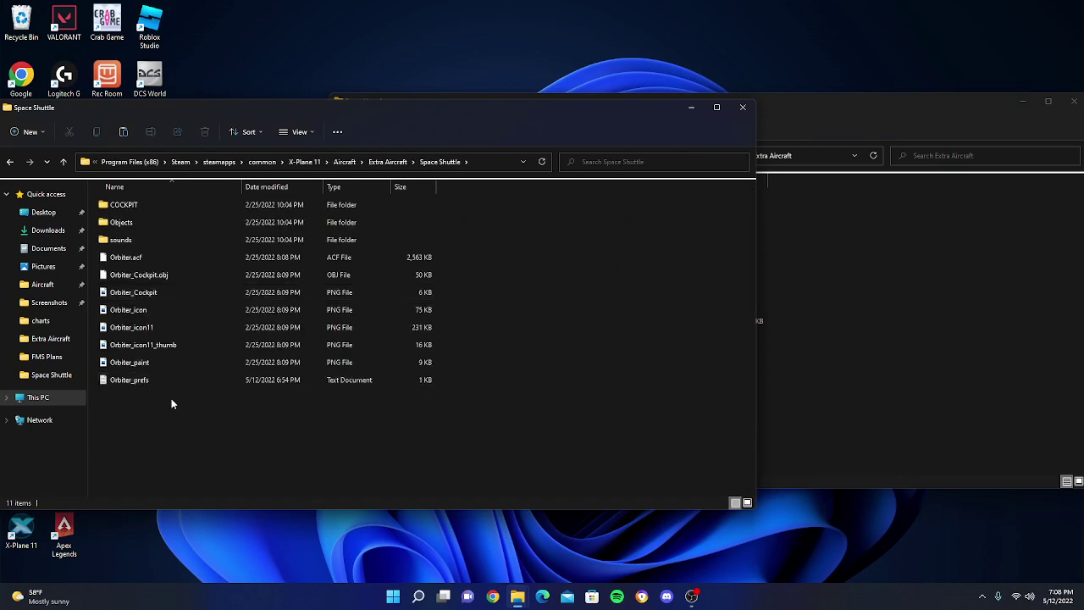
Create a new folder named 'Space shuttle 2.0' in Extra Aircraft.
click(771, 331)
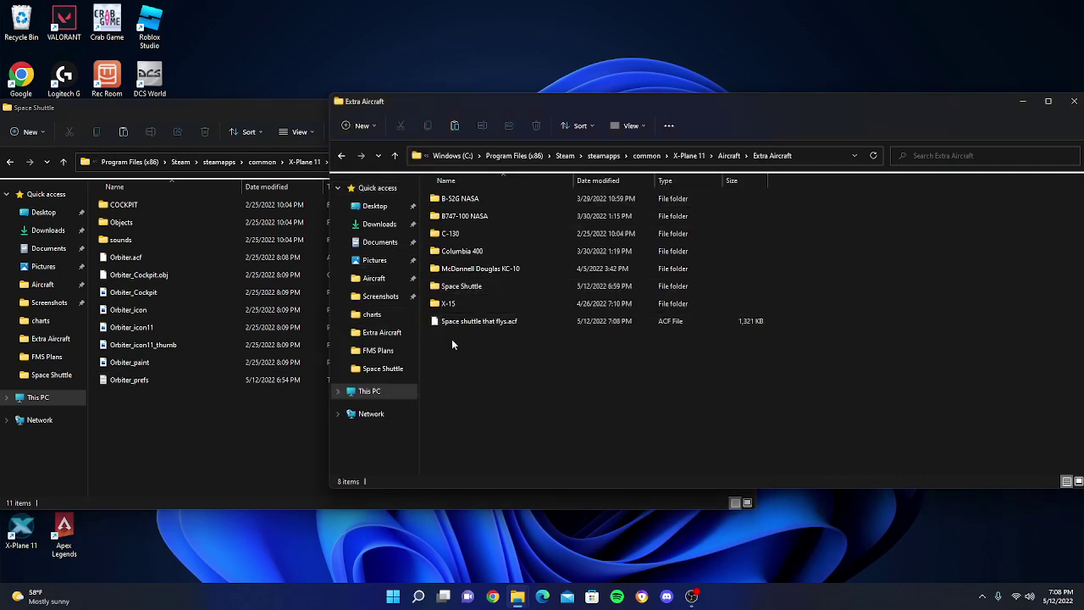
right_click(516, 366)
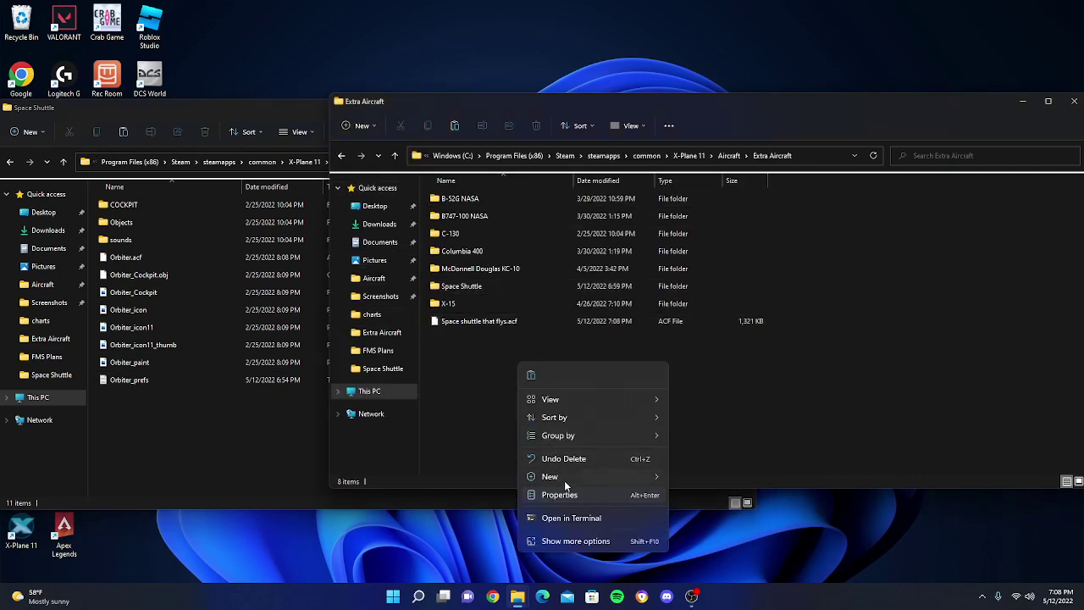
mouse_move(551, 476)
click(700, 278)
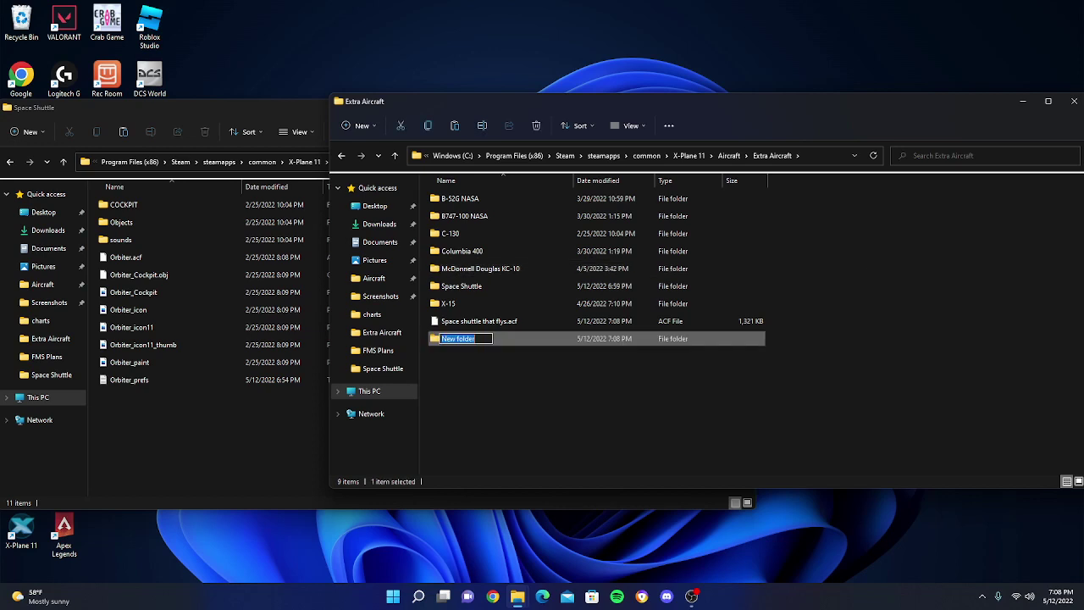
text(Space Shu)
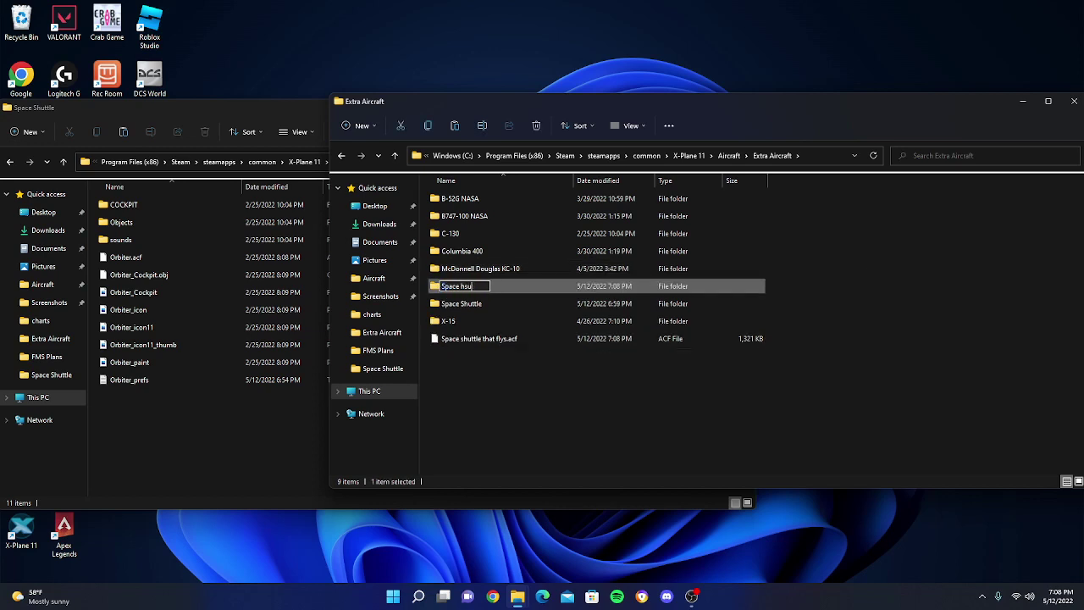
key(BackSpace)
key(BackSpace)
key(BackSpace)
key(BackSpace)
text(shuttle 2.0)
key(Return)
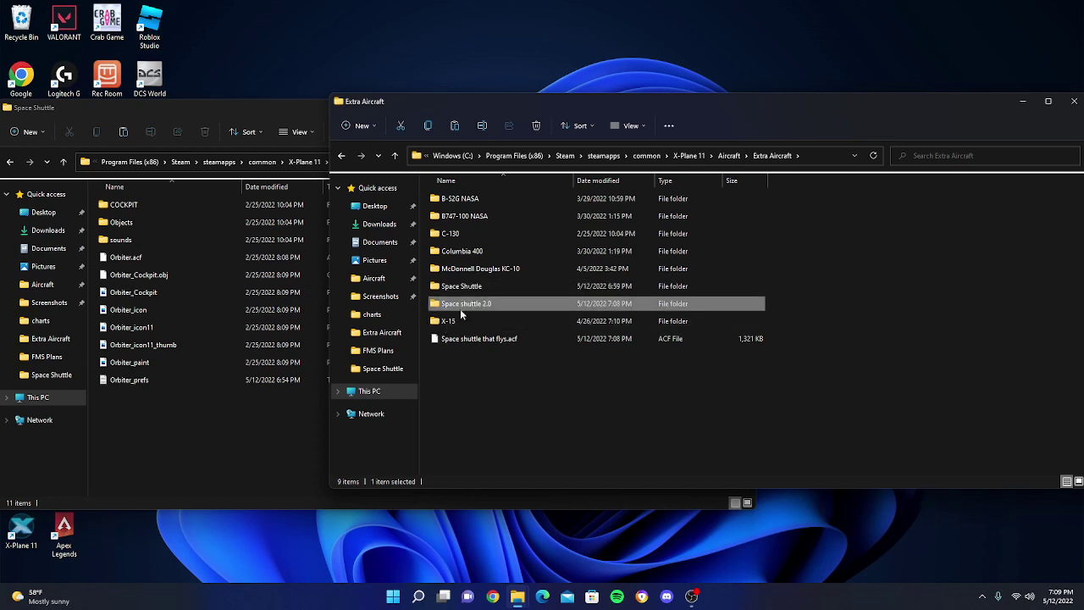
Copy the seven Orbiter support files from Space Shuttle into Space shuttle 2.0.
double_click(466, 303)
click(200, 421)
drag(199, 422, 156, 278)
right_click(178, 276)
click(219, 293)
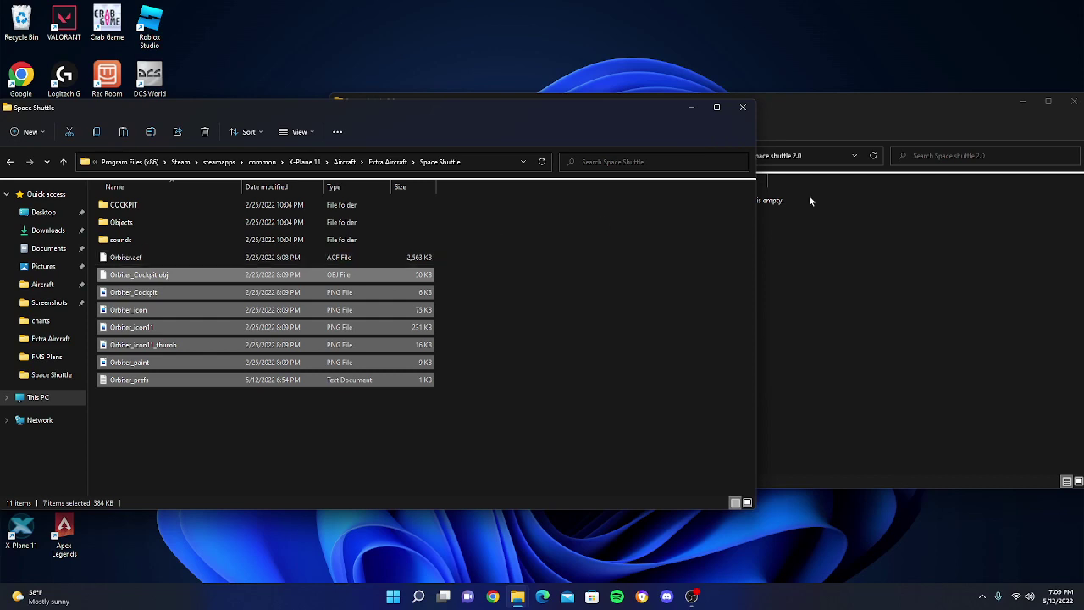
click(823, 246)
right_click(623, 285)
click(635, 295)
Copy the COCKPIT, Objects and sounds folders into Space shuttle 2.0.
click(198, 475)
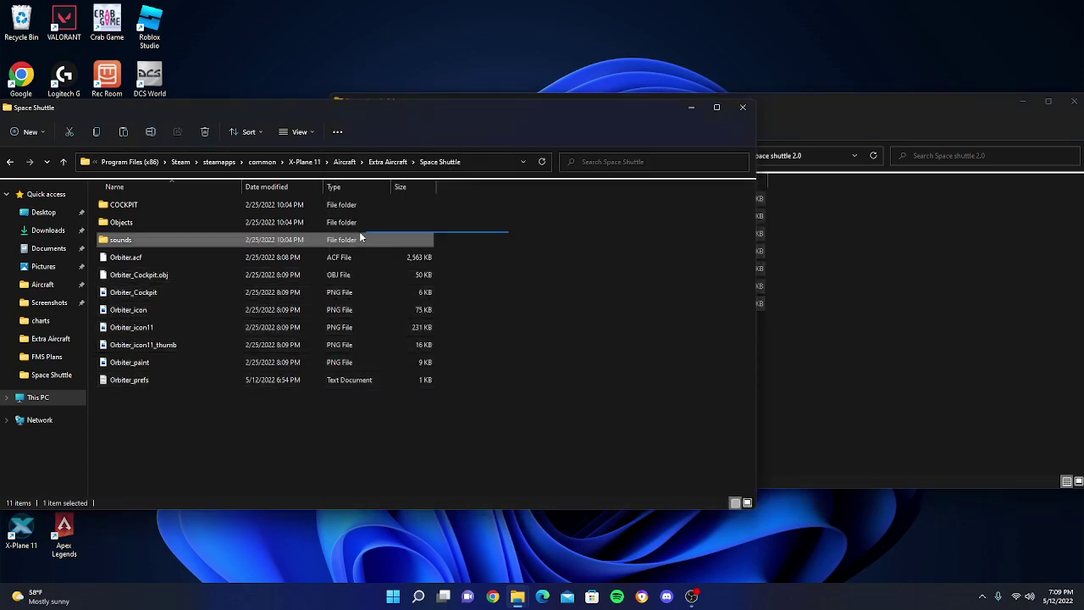
drag(455, 241, 165, 201)
right_click(156, 210)
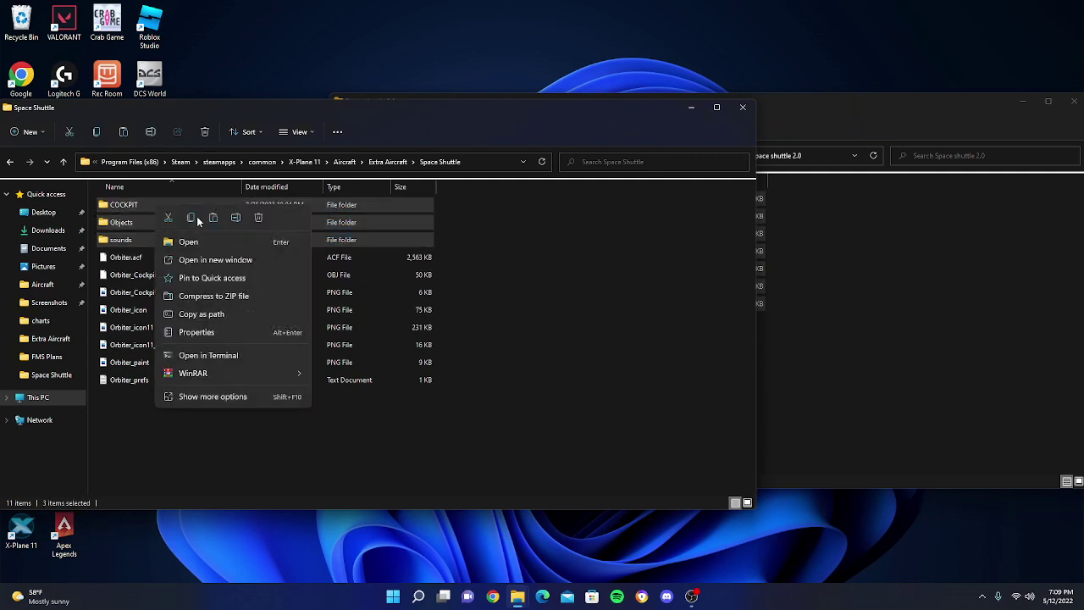
click(191, 218)
click(871, 298)
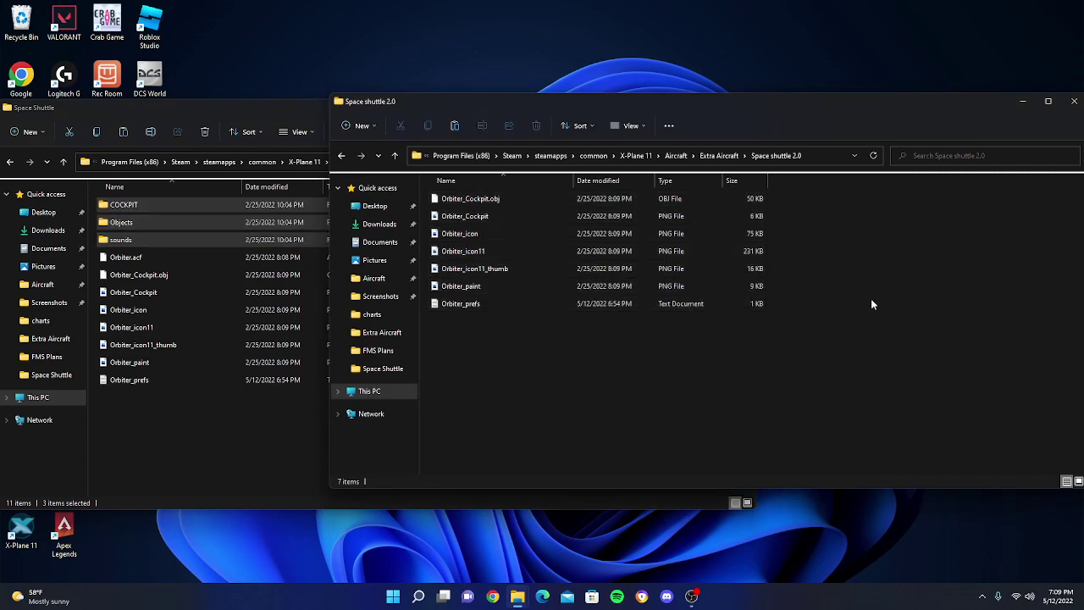
right_click(650, 353)
click(666, 367)
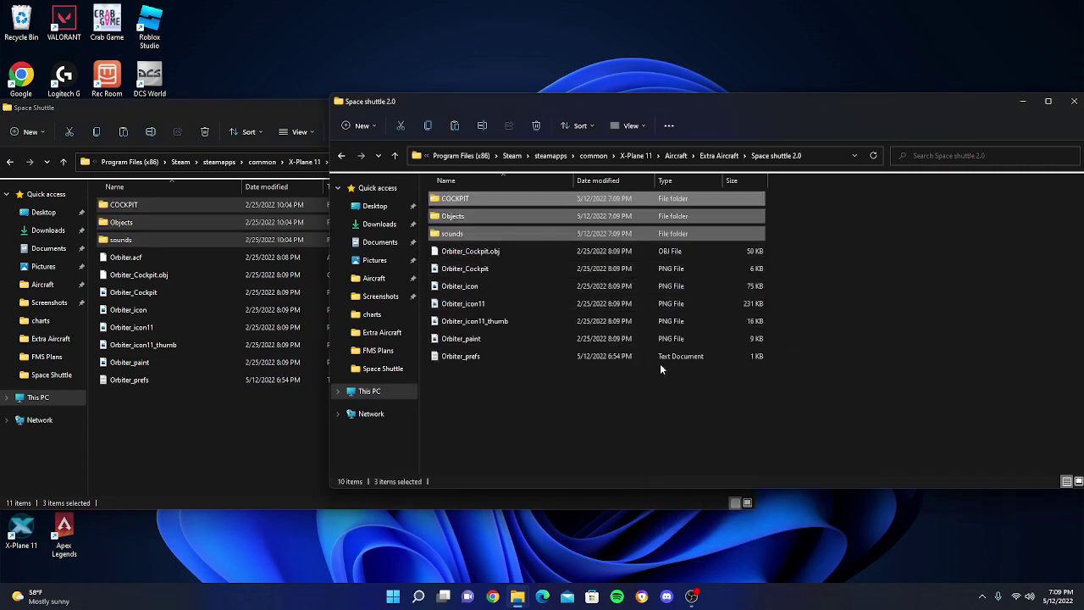
Drag 'Space shuttle that flys.acf' into Space shuttle 2.0 and close the Extra Aircraft window.
click(100, 450)
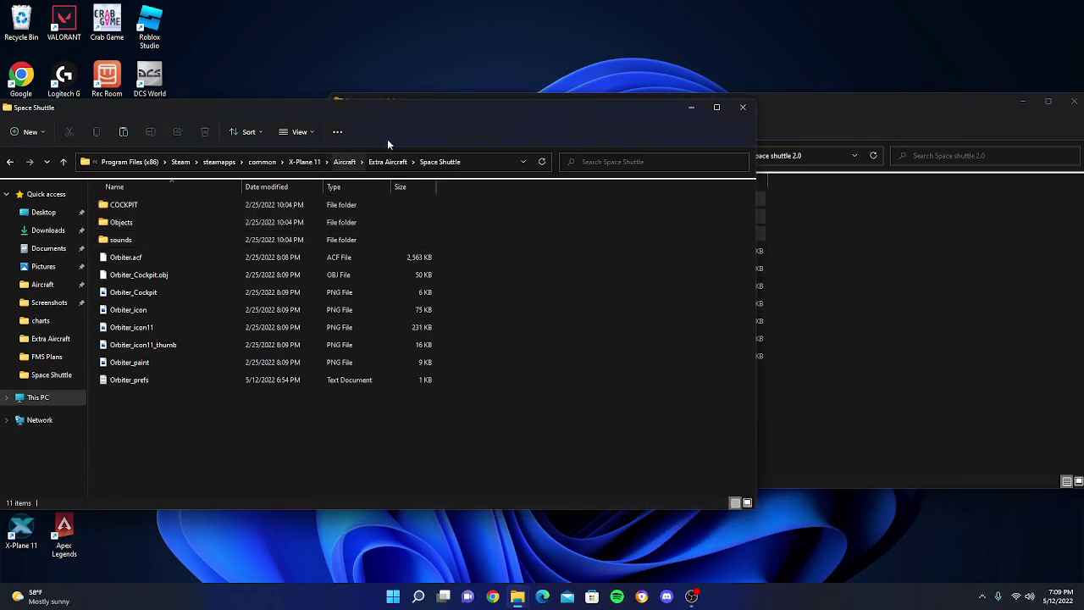
click(391, 162)
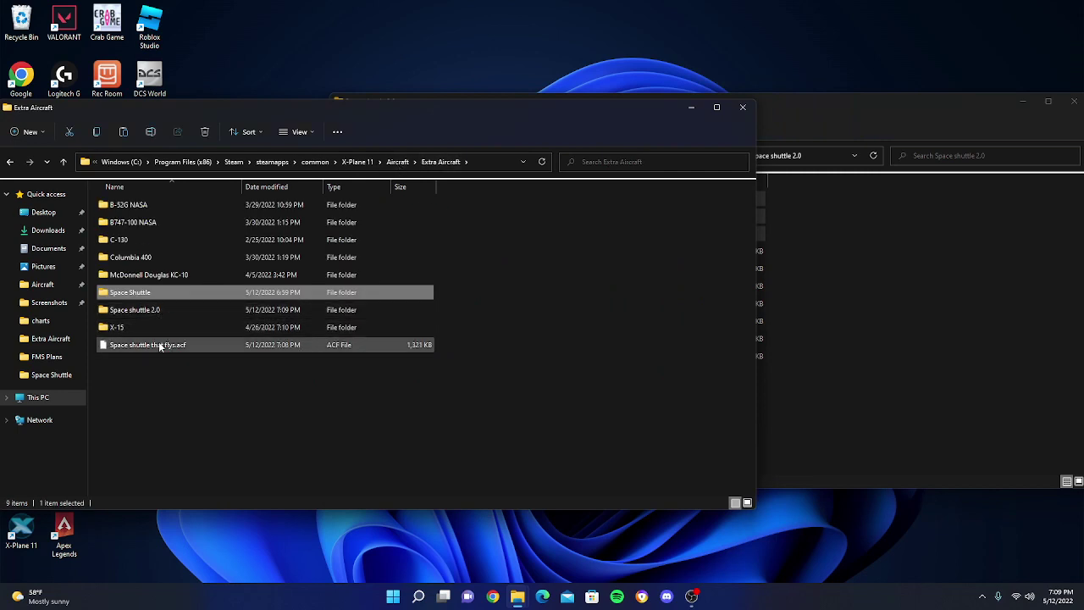
drag(161, 348, 902, 240)
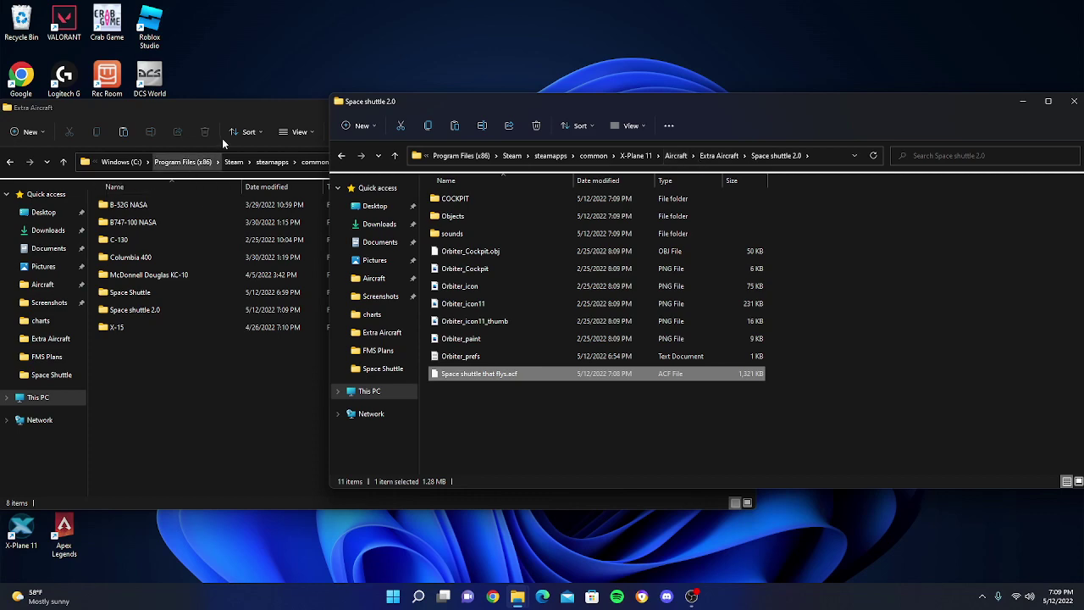
click(256, 108)
click(743, 107)
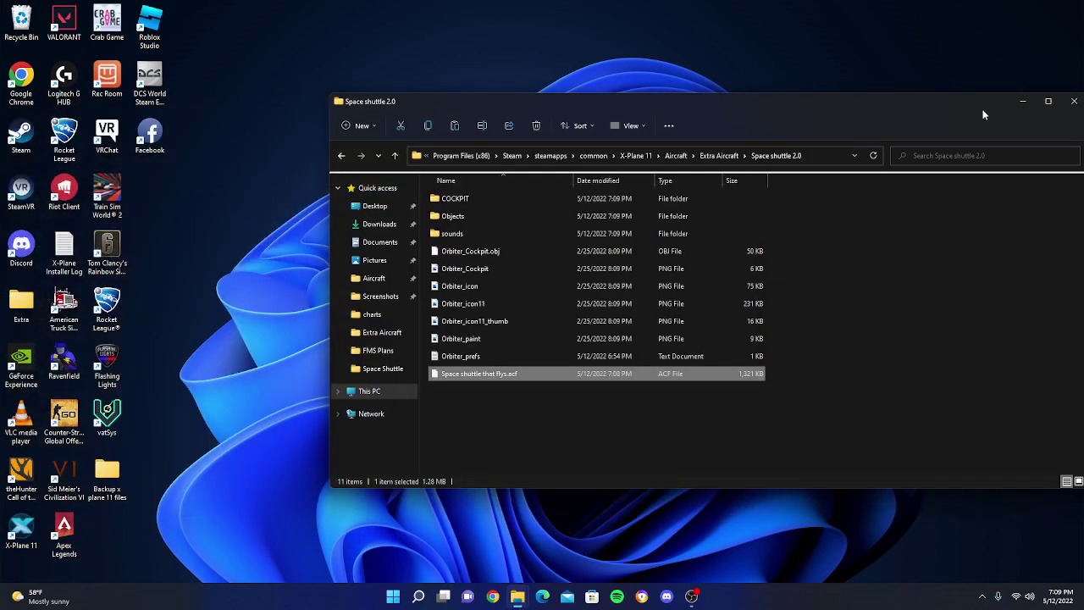
Move the Space shuttle 2.0 window aside and then close it.
drag(975, 109, 885, 117)
click(973, 108)
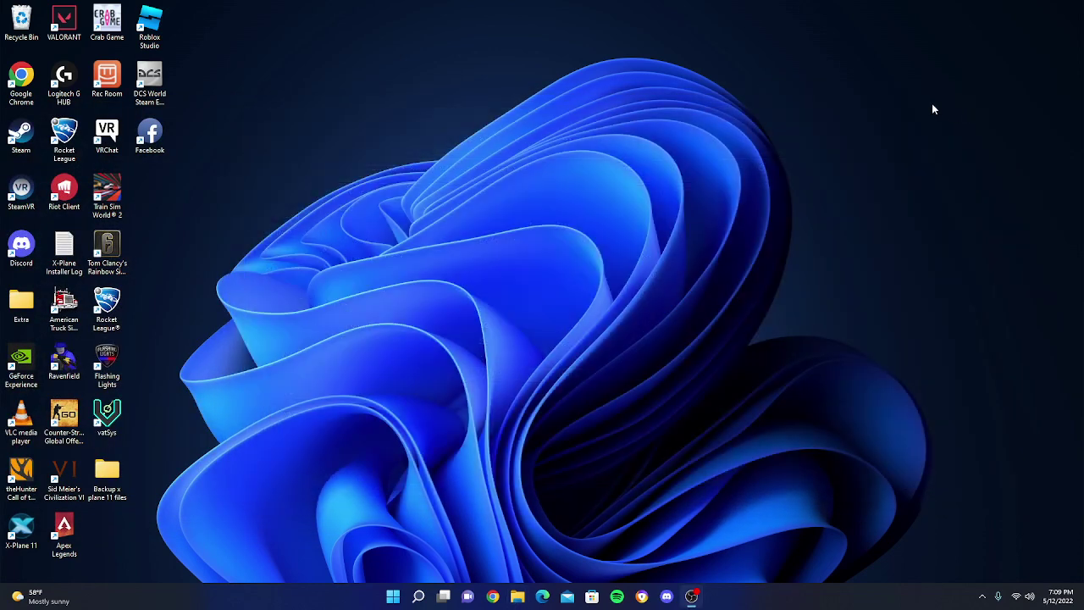